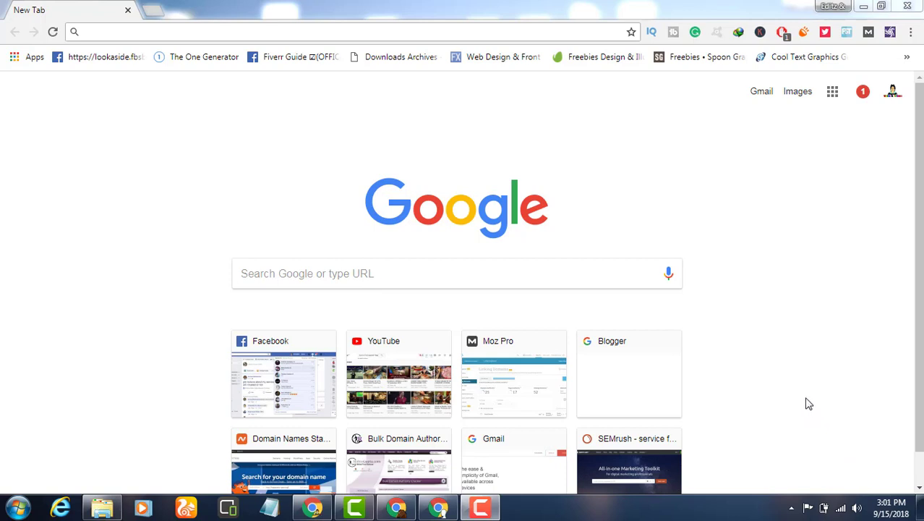
pyautogui.click(149, 15)
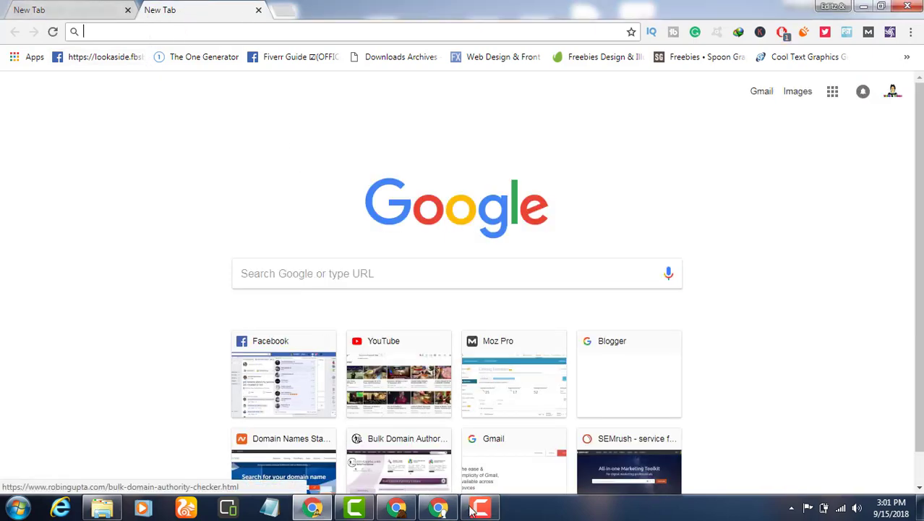
pyautogui.click(471, 510)
pyautogui.click(857, 443)
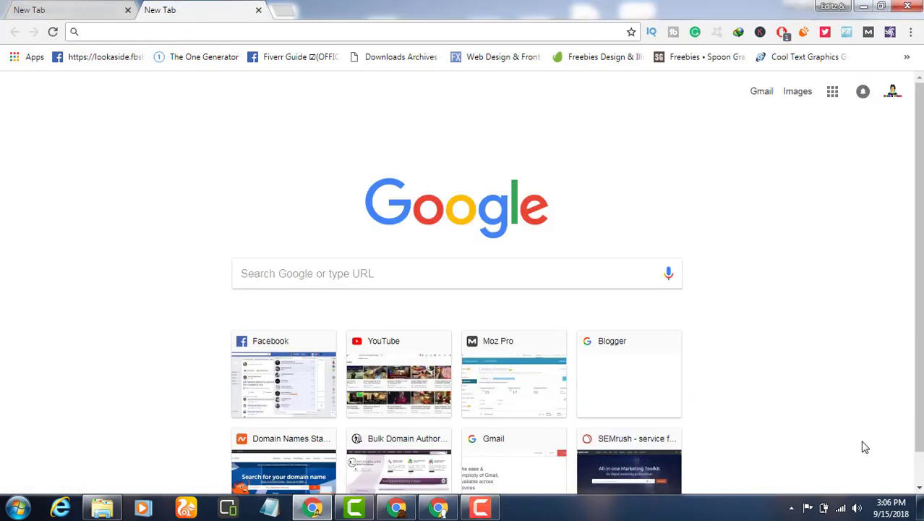
pyautogui.click(127, 10)
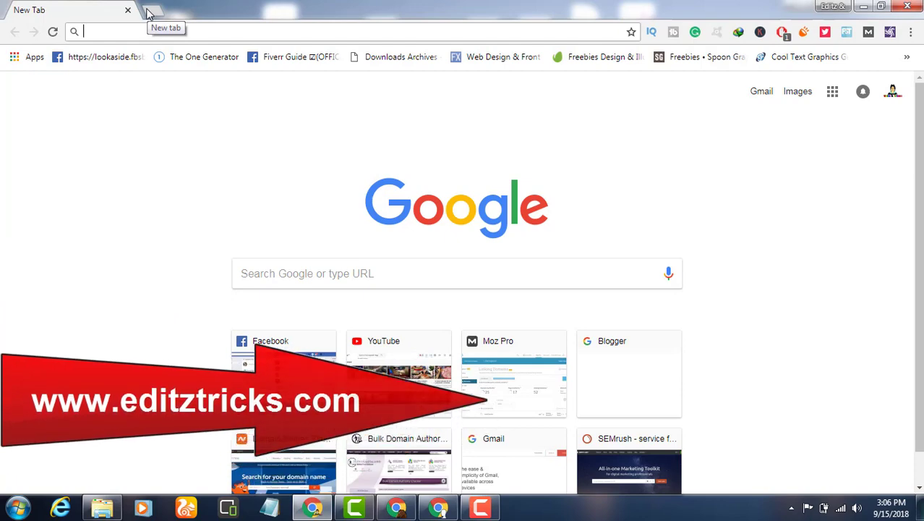
# Load the mobile Facebook site at m.facebook.com
pyautogui.write('m.facebook.com')
pyautogui.press('Return')
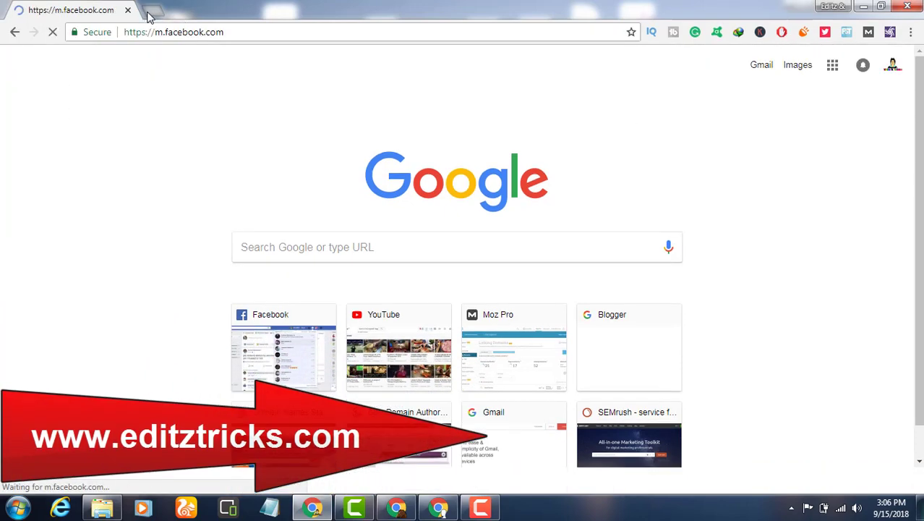
pyautogui.click(150, 11)
pyautogui.write('facebook.com')
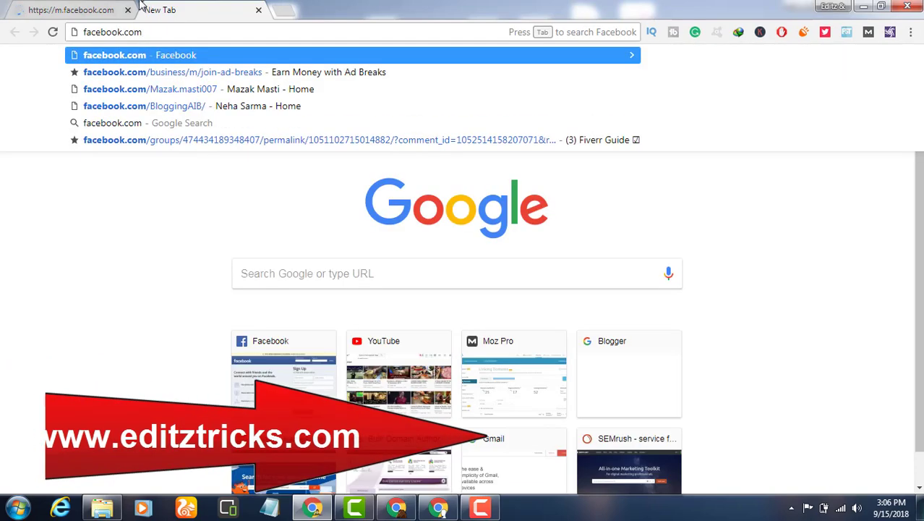
pyautogui.click(107, 9)
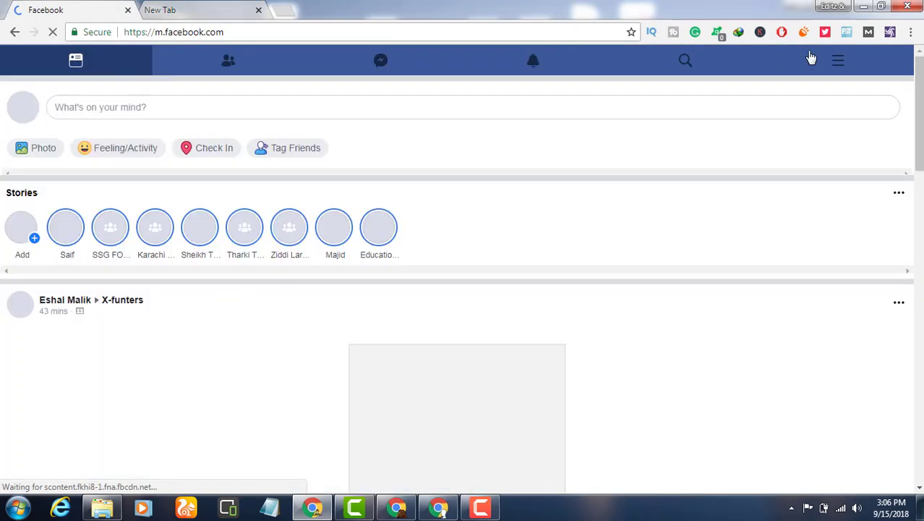
# Open the Help Centre listed under Help & Settings on the mobile Facebook site
pyautogui.click(838, 61)
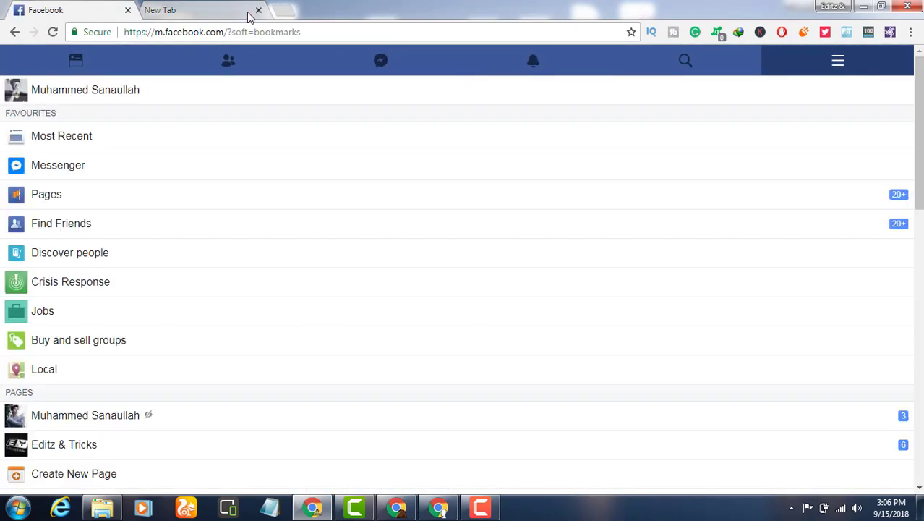
pyautogui.scroll(-4, 201, 97)
pyautogui.scroll(-7, 201, 97)
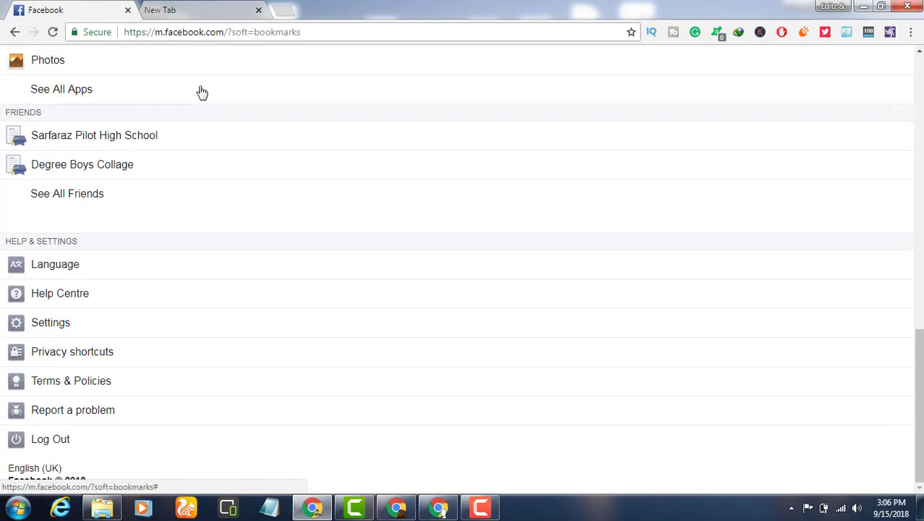
pyautogui.click(59, 298)
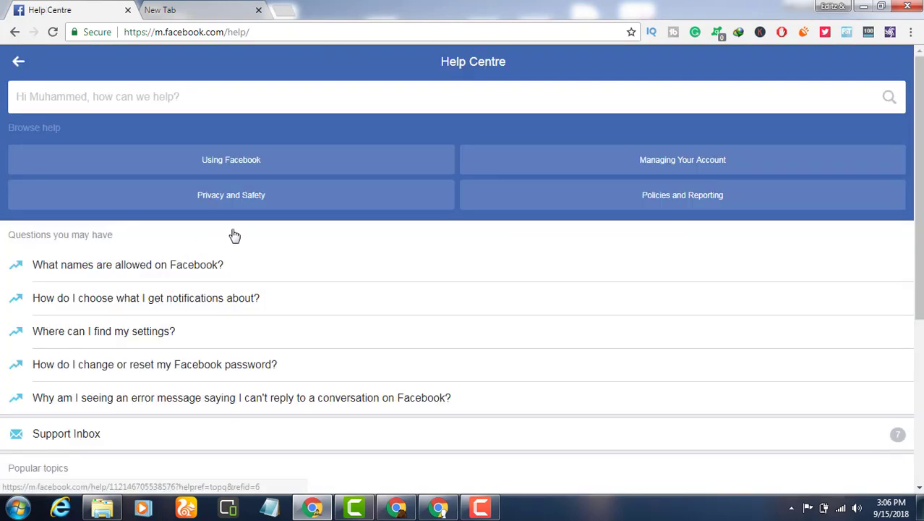
# Search the Help Centre for "blue badge" and open the article "How do I request a blue verification badge?"
pyautogui.click(328, 98)
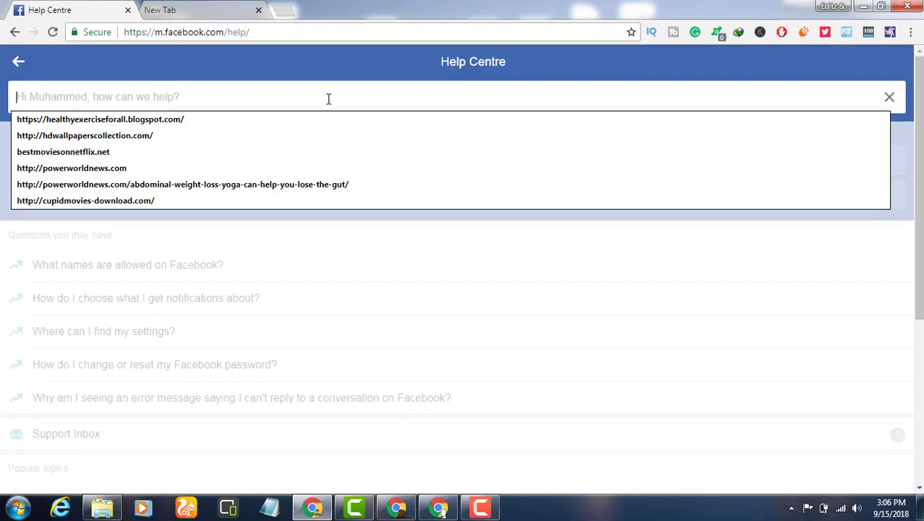
pyautogui.write('blue badge')
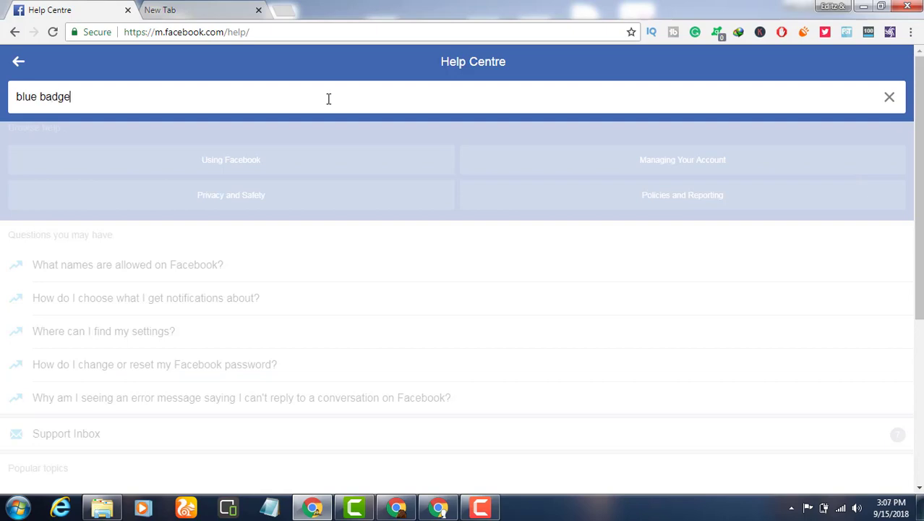
pyautogui.press('Return')
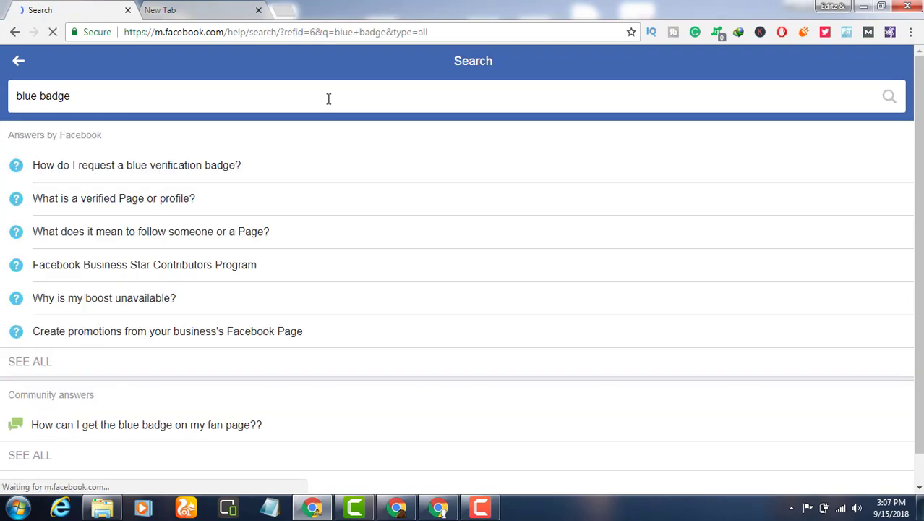
pyautogui.click(222, 173)
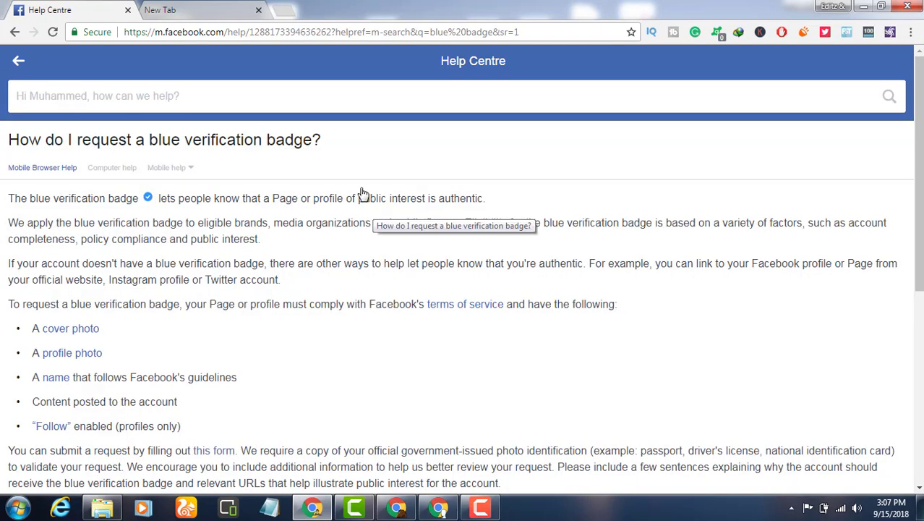
pyautogui.scroll(-1, 363, 194)
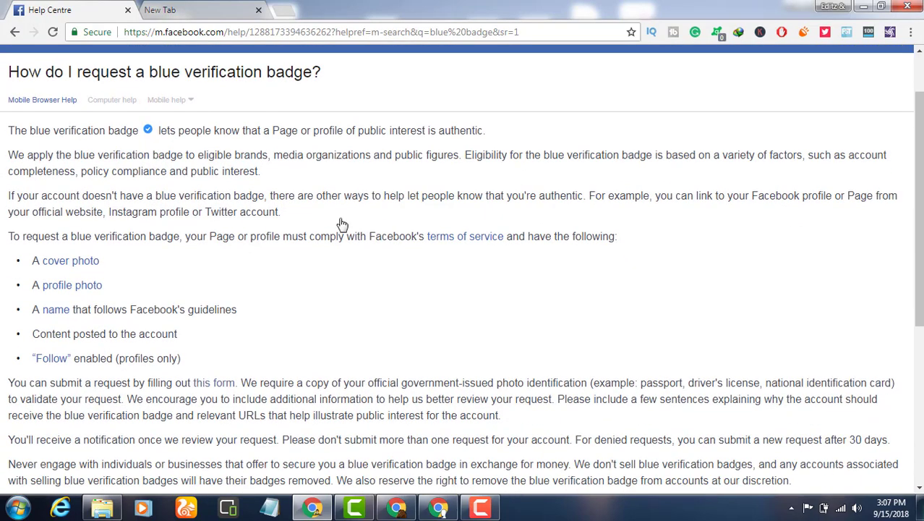
pyautogui.click(207, 391)
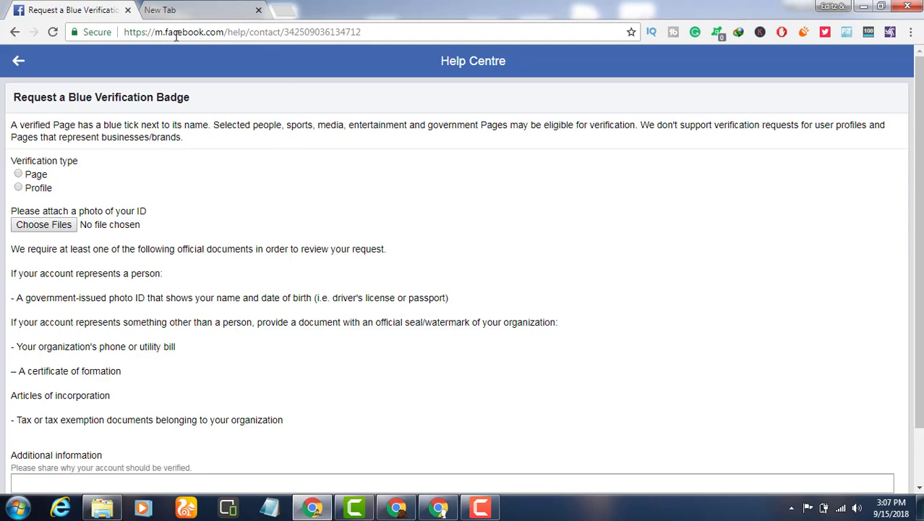
pyautogui.moveTo(163, 36); pyautogui.dragTo(159, 36)
pyautogui.press('BackSpace')
pyautogui.write('www')
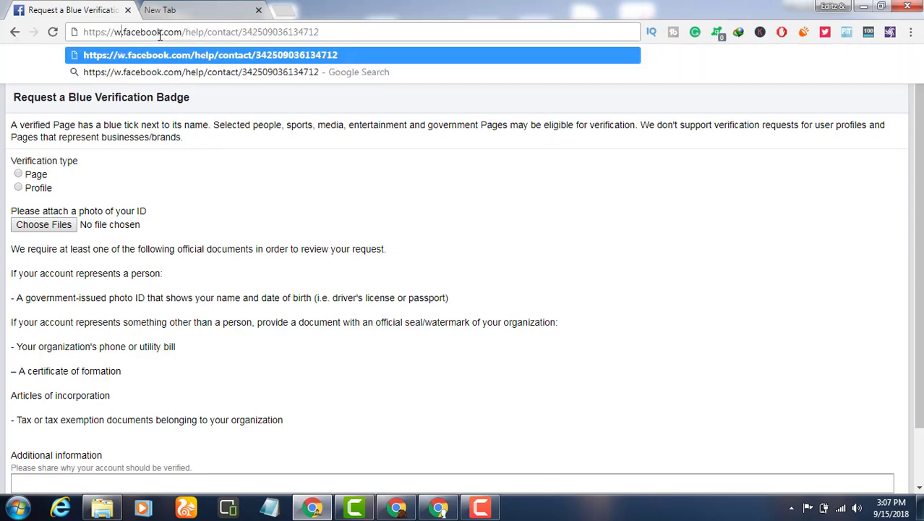
pyautogui.press('Return')
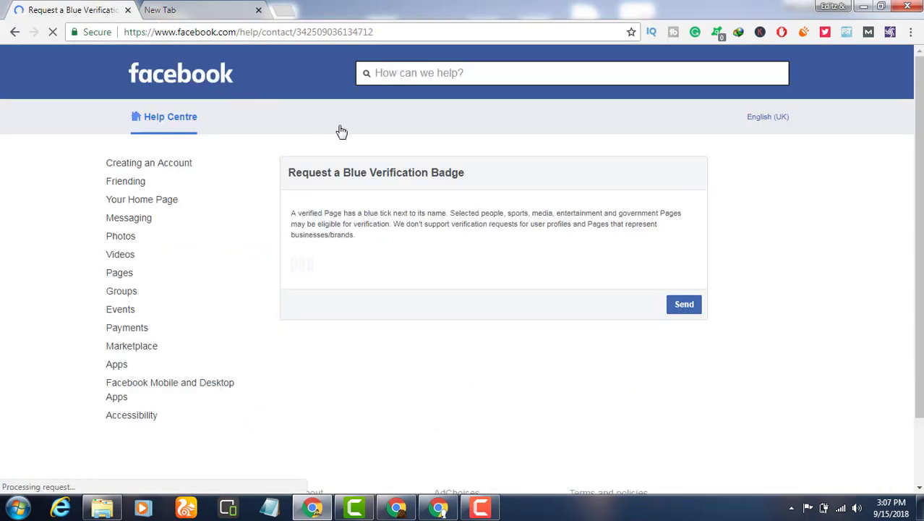
pyautogui.scroll(-1, 385, 251)
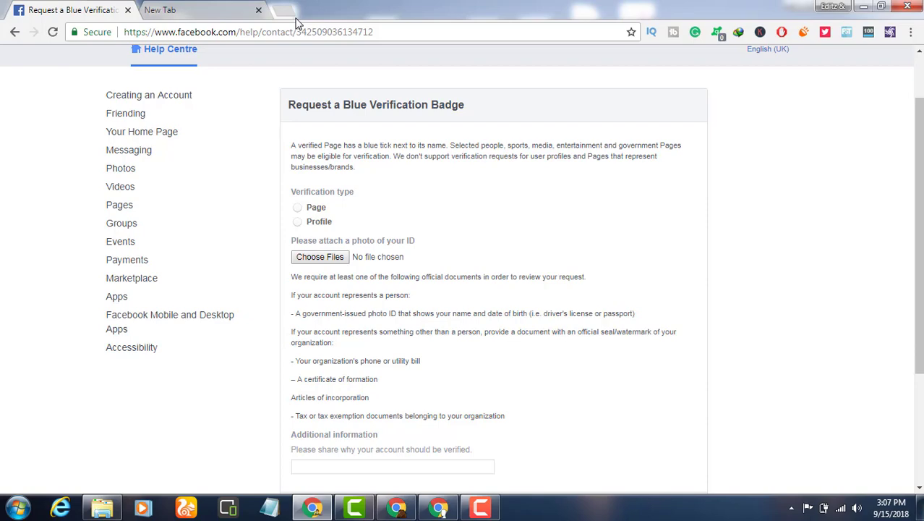
pyautogui.click(238, 10)
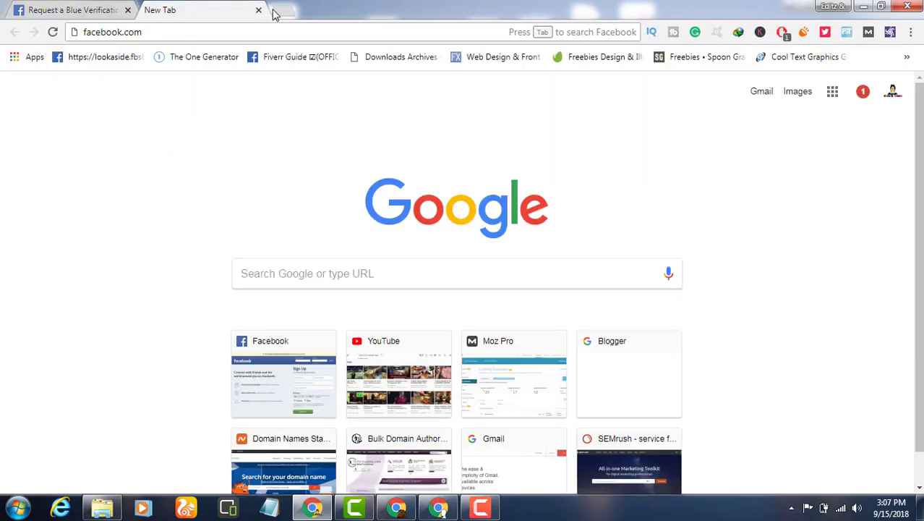
pyautogui.click(101, 9)
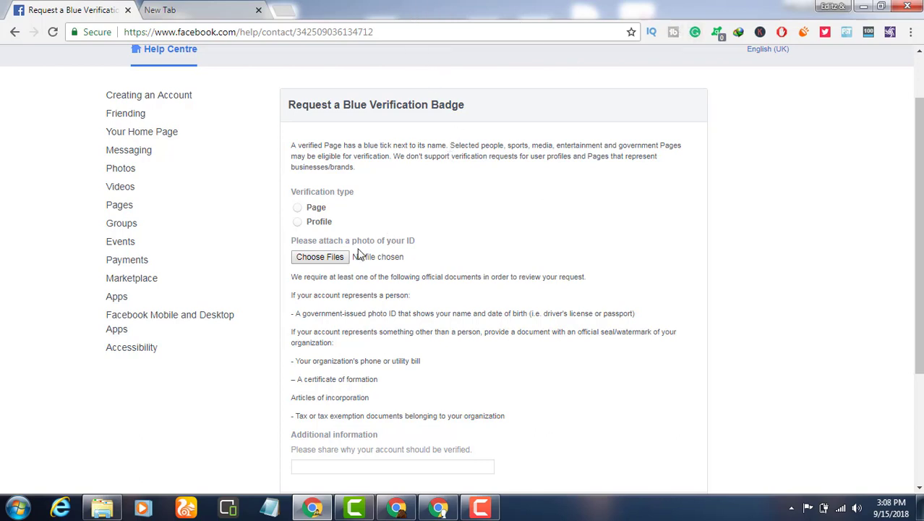
# Set the verification type to Profile, review the ID document requirements and activate the profile link field
pyautogui.click(316, 224)
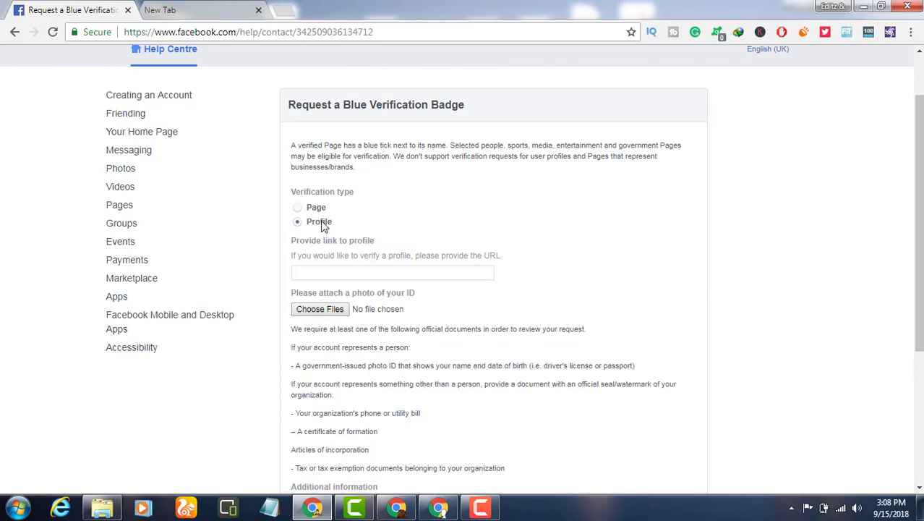
pyautogui.scroll(-1, 335, 242)
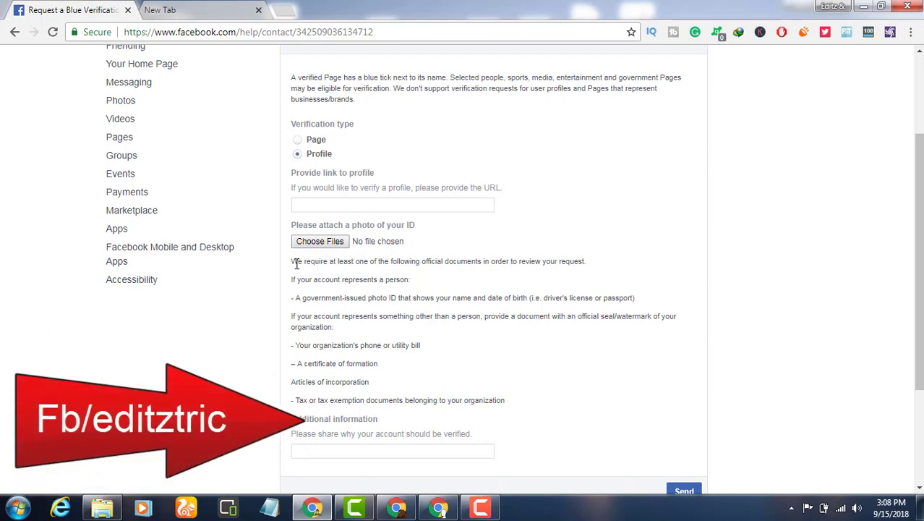
pyautogui.moveTo(292, 262); pyautogui.dragTo(555, 261)
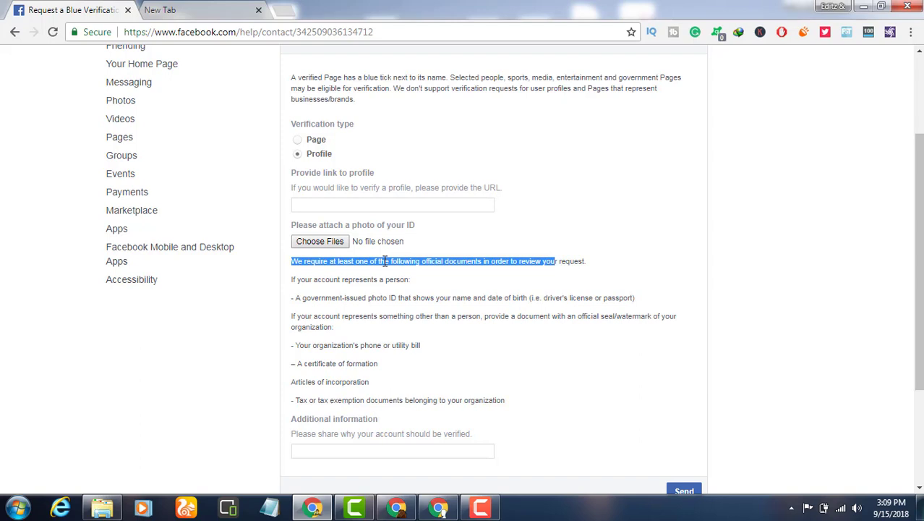
pyautogui.click(340, 207)
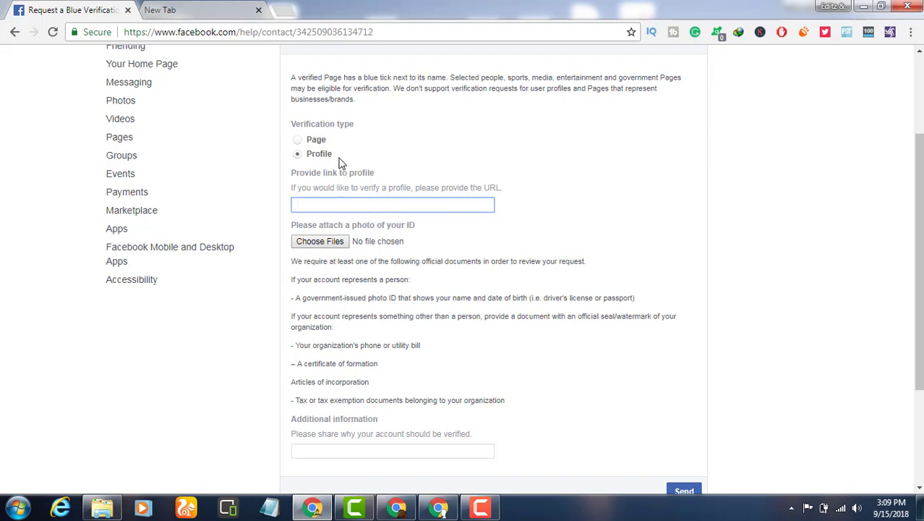
# Set the verification type to Page and choose the unpublished page in Washington as the one to verify
pyautogui.click(298, 141)
pyautogui.click(338, 209)
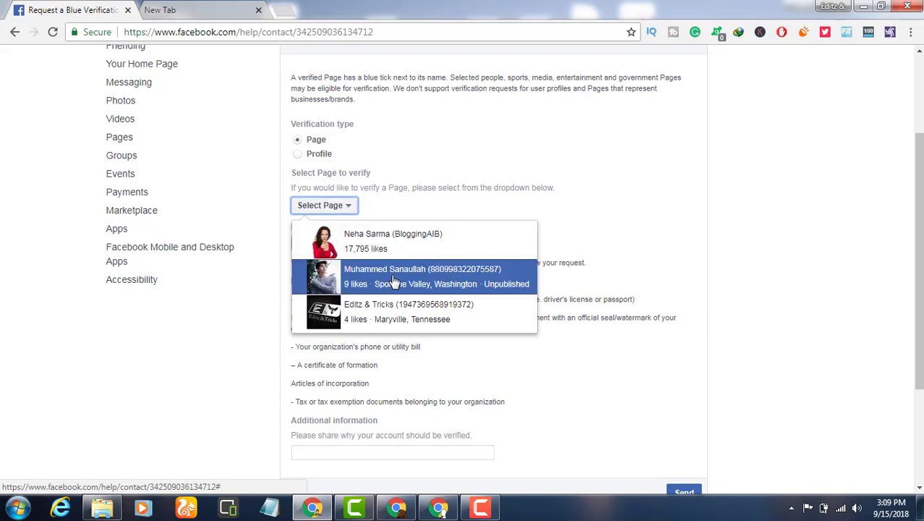
pyautogui.click(460, 283)
# Attach Editz Tricks.jpg from the Page Verification Dox folder in Private Folder on Local Disk (F:) as the ID photo
pyautogui.scroll(-1, 399, 227)
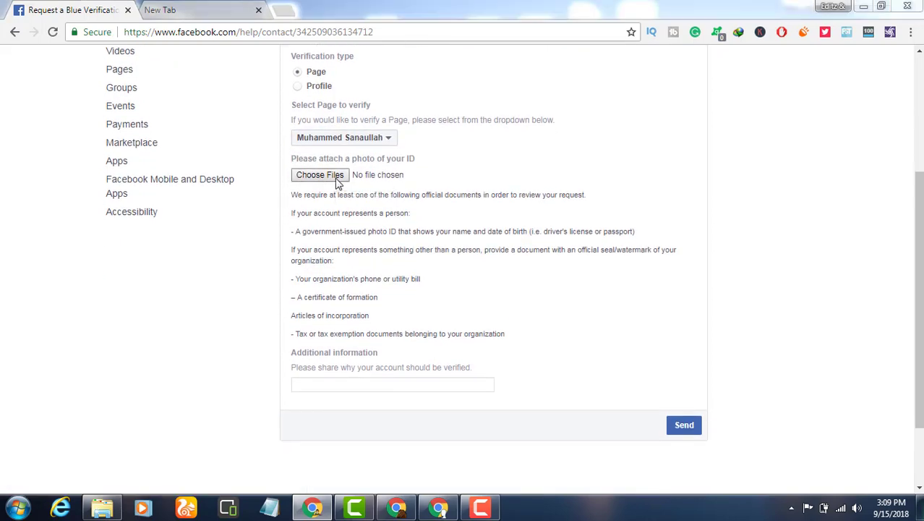
pyautogui.click(337, 181)
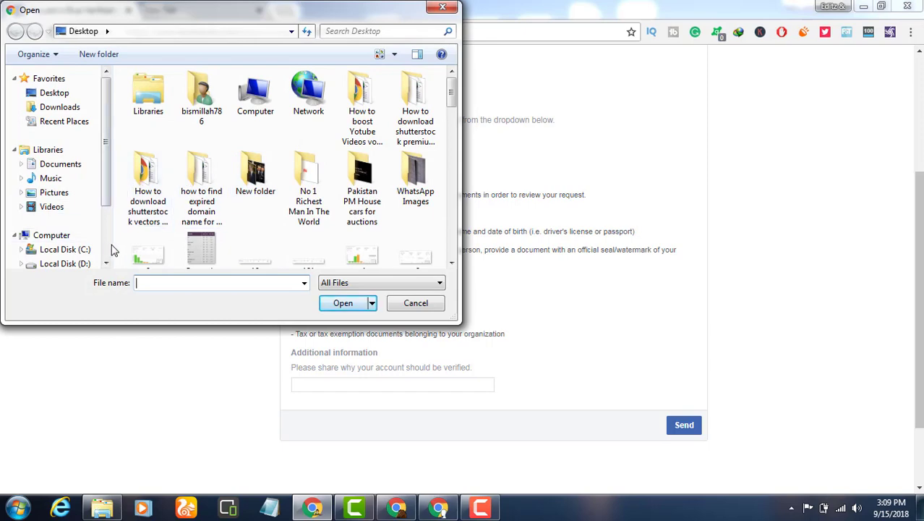
pyautogui.scroll(-2, 91, 242)
pyautogui.click(82, 204)
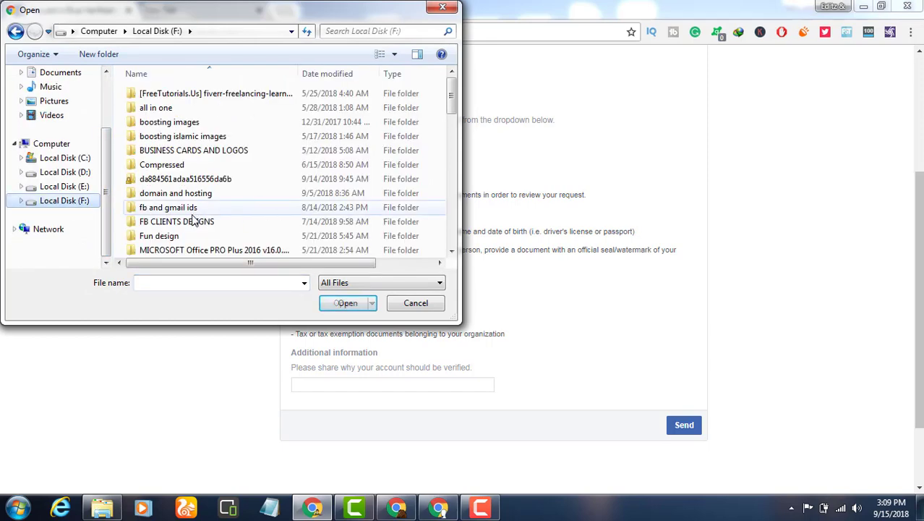
pyautogui.scroll(-3, 187, 180)
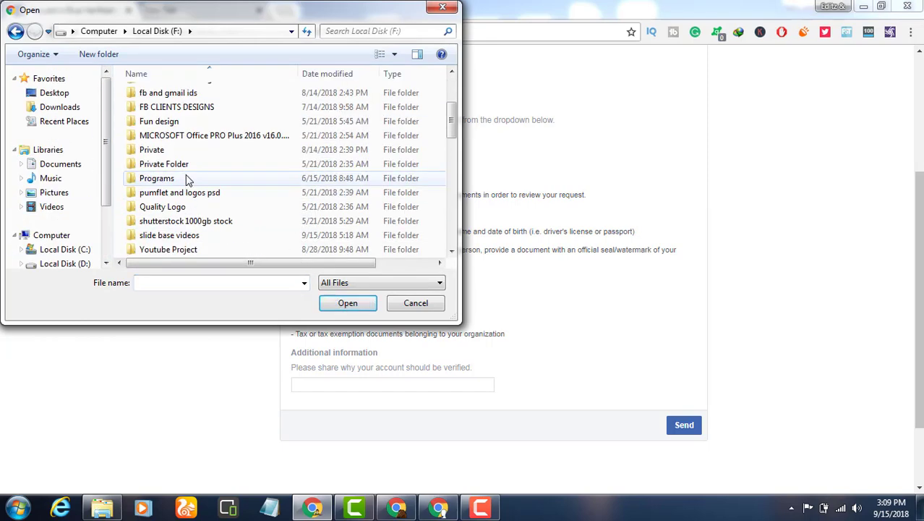
pyautogui.doubleClick(186, 169)
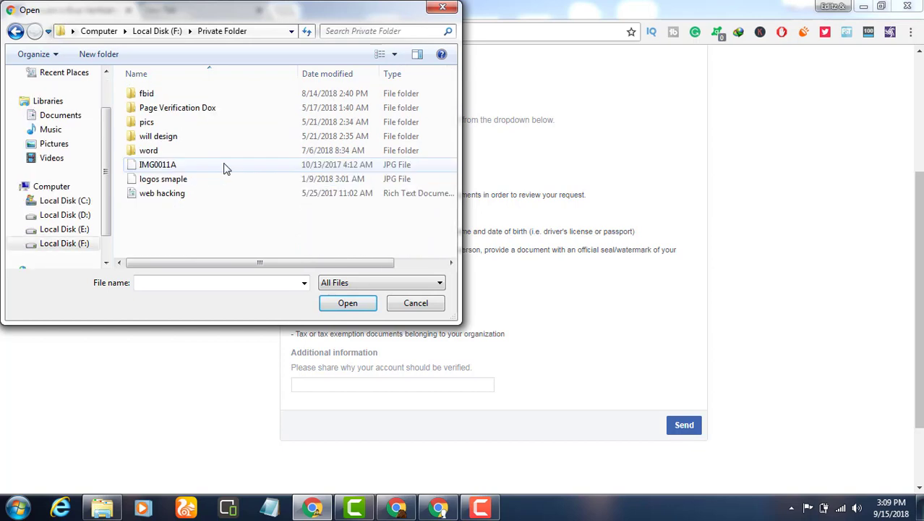
pyautogui.doubleClick(180, 108)
pyautogui.click(254, 197)
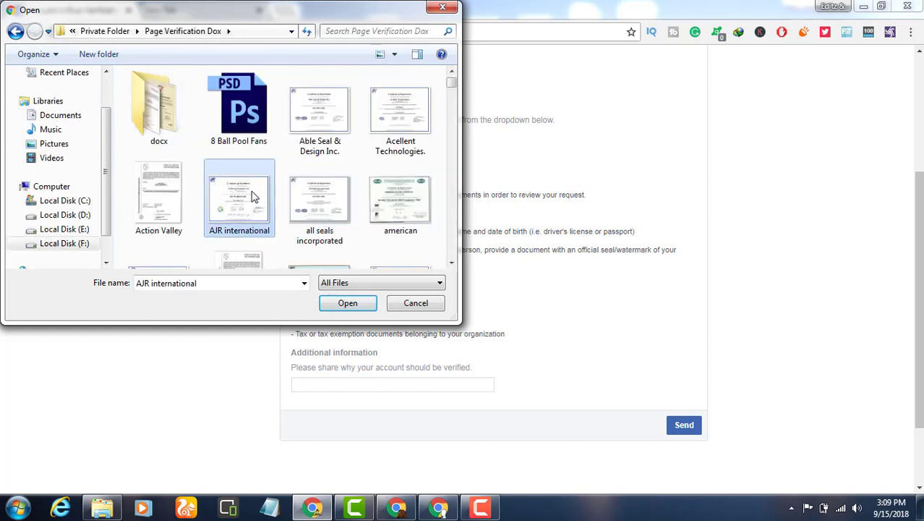
pyautogui.press('e')
pyautogui.click(348, 304)
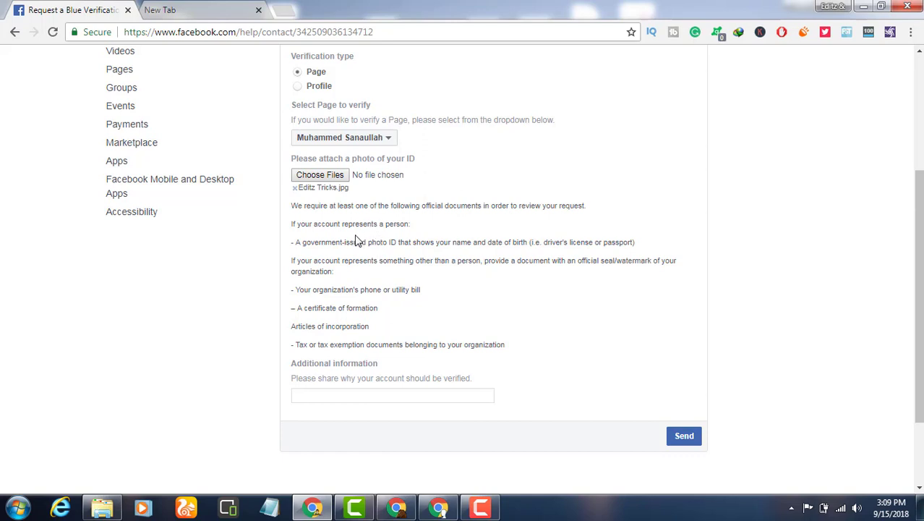
# Activate the Additional information field of the verification request form
pyautogui.scroll(-1, 346, 293)
pyautogui.click(345, 325)
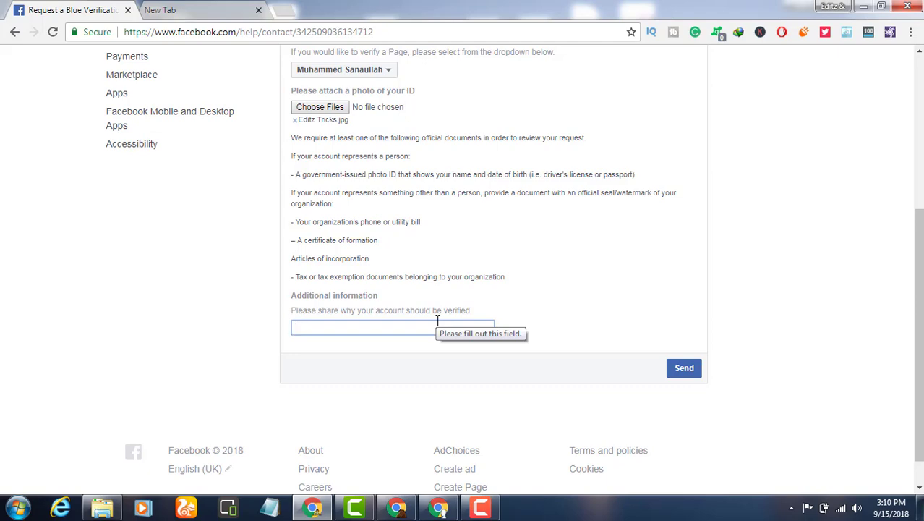
pyautogui.click(471, 515)
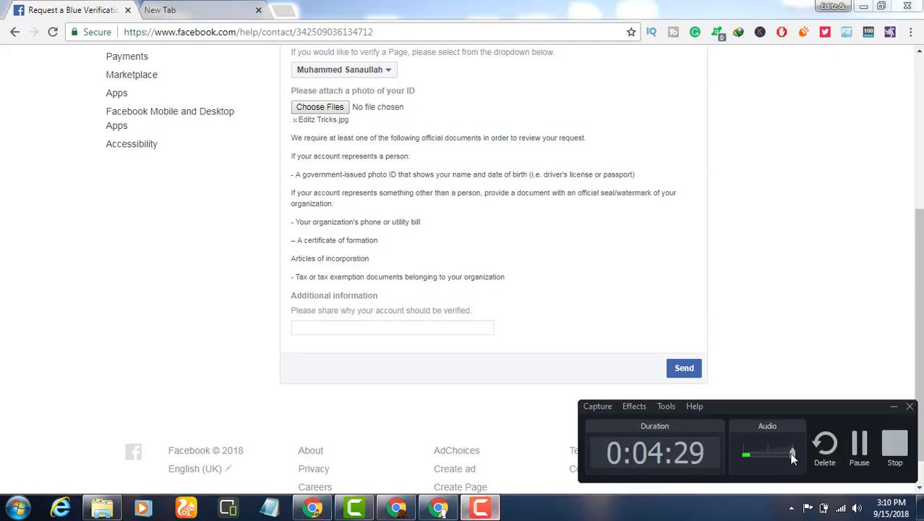